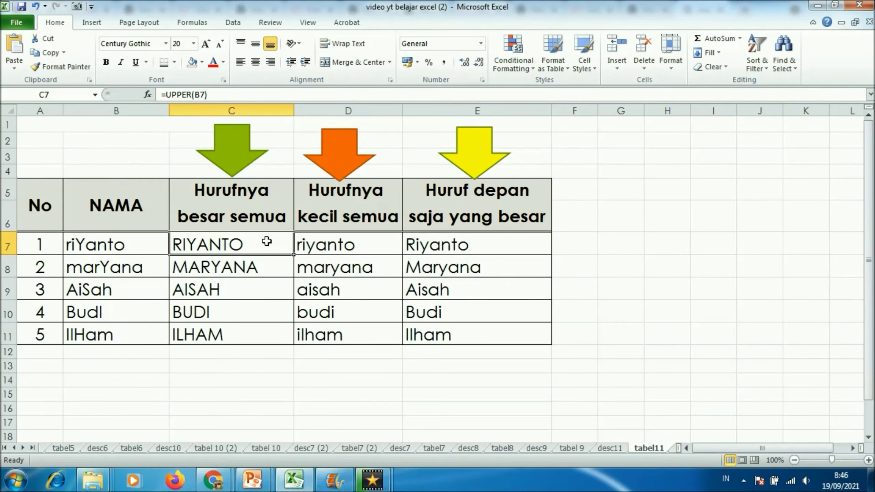
Review the example case-conversion results, then select C5 in the blank latihan 11 table
click(157, 246)
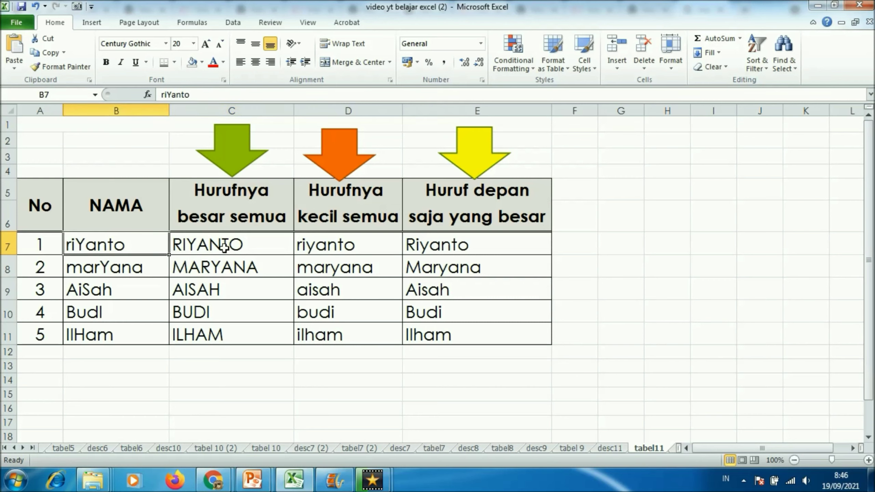
drag(225, 246, 227, 291)
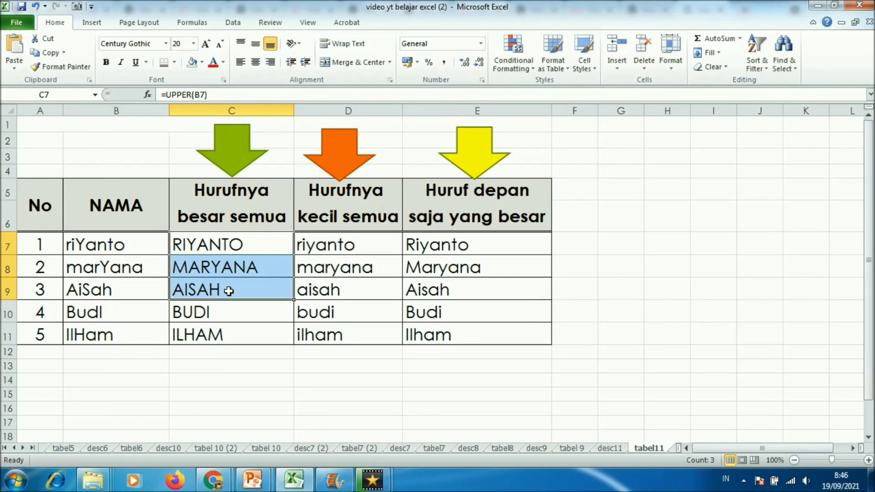
click(325, 251)
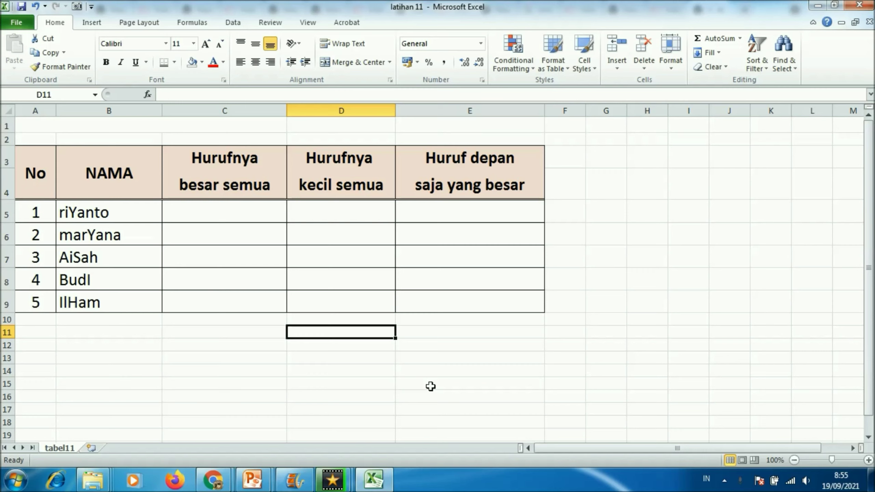
click(267, 208)
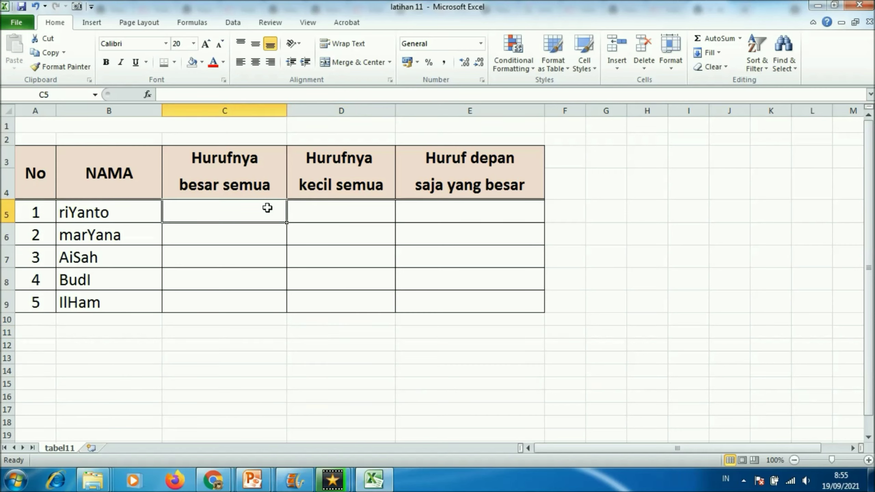
Enter =UPPER(B5) in C5 to show RIYANTO, and start the next UPPER formula
text(=)
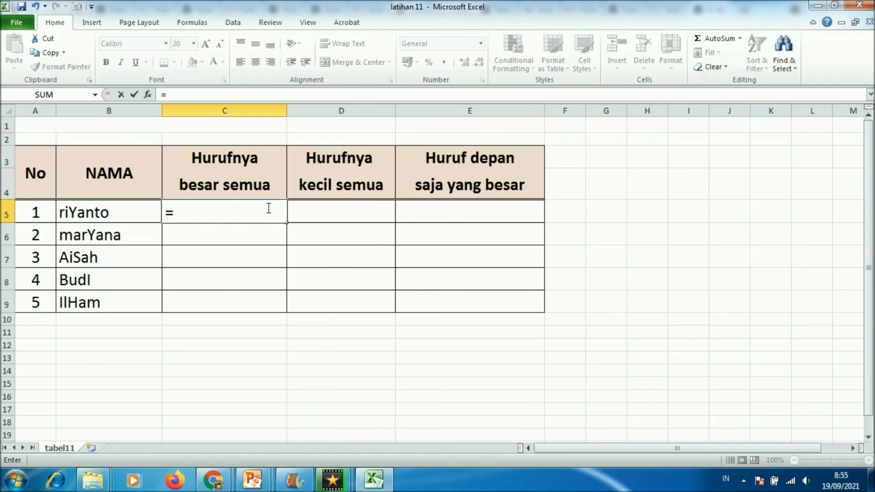
text(upper)
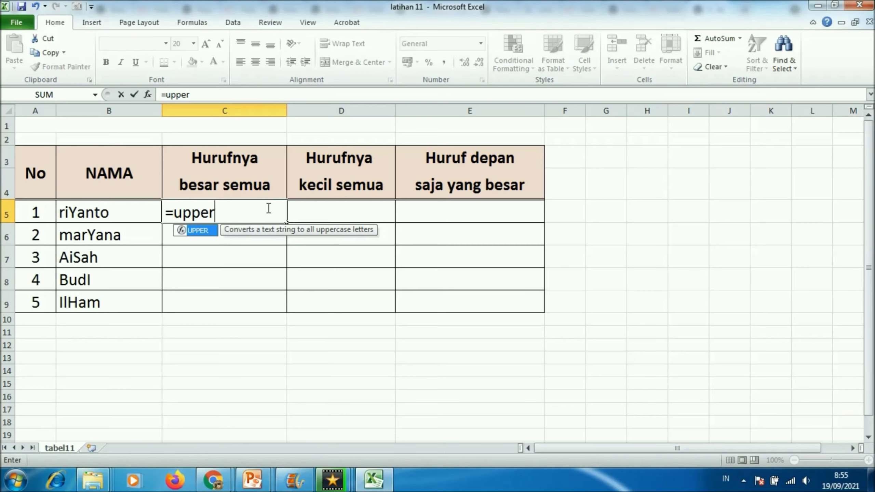
text(()
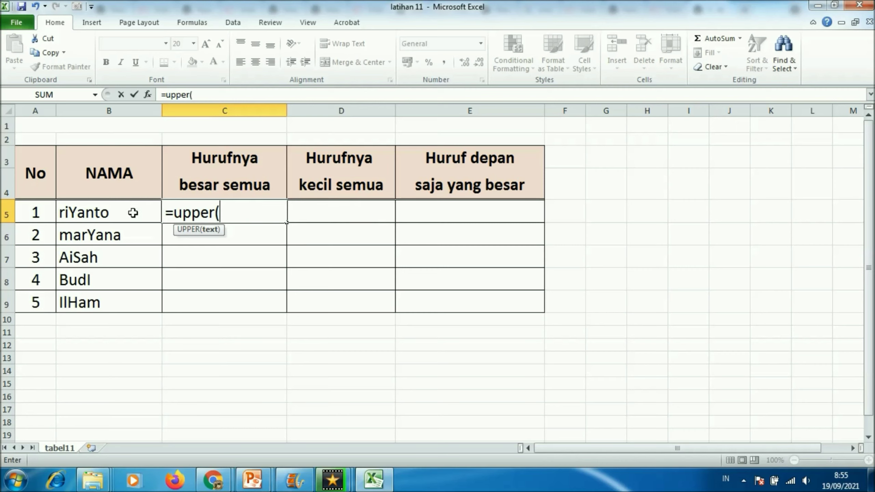
click(133, 212)
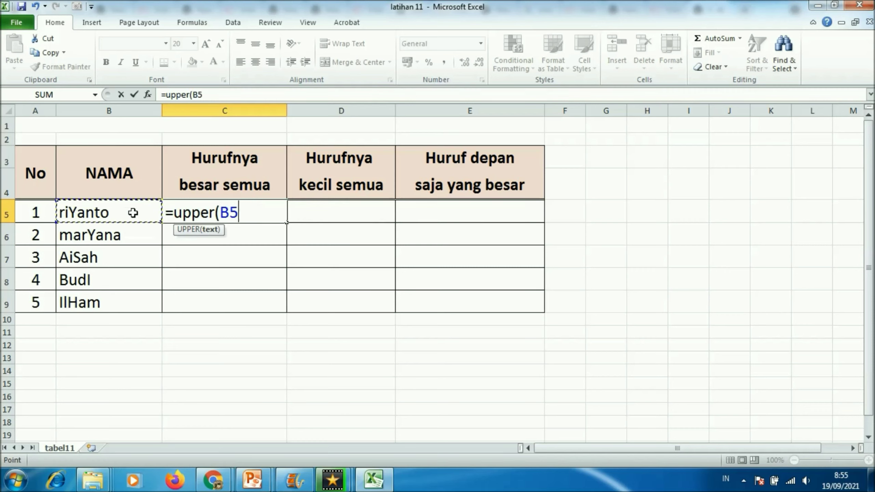
text())
key(Return)
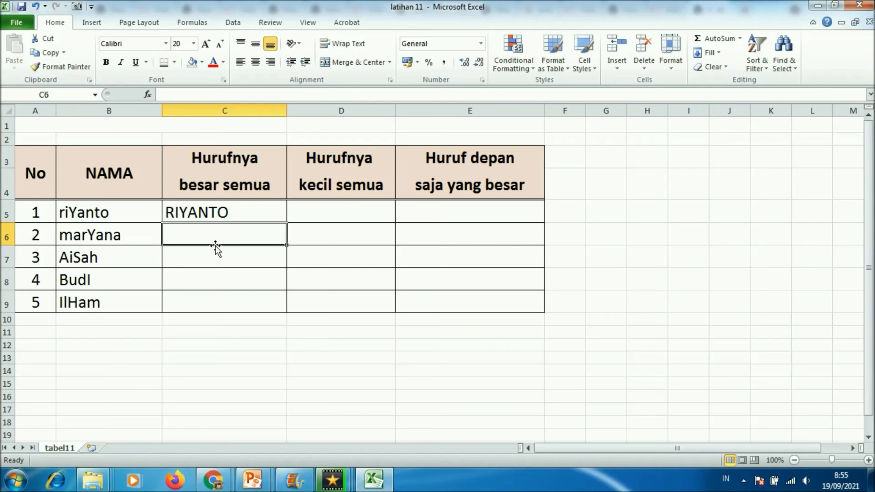
text(=)
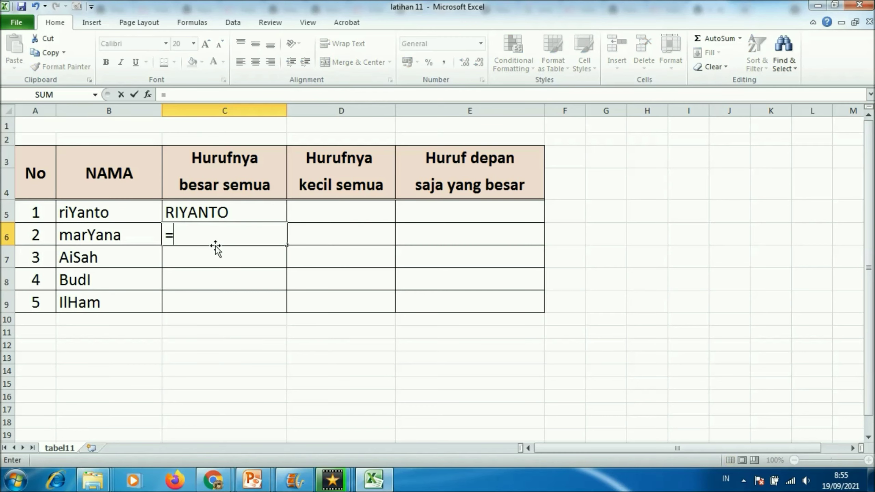
text(upper)
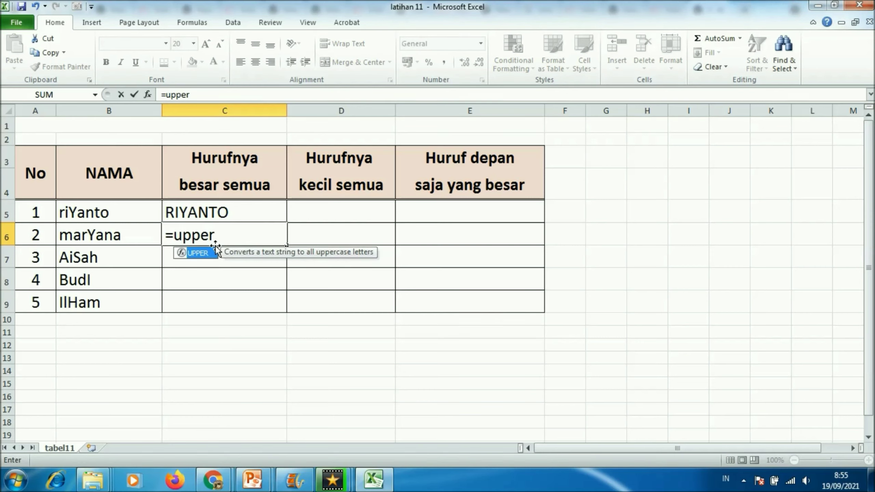
text(()
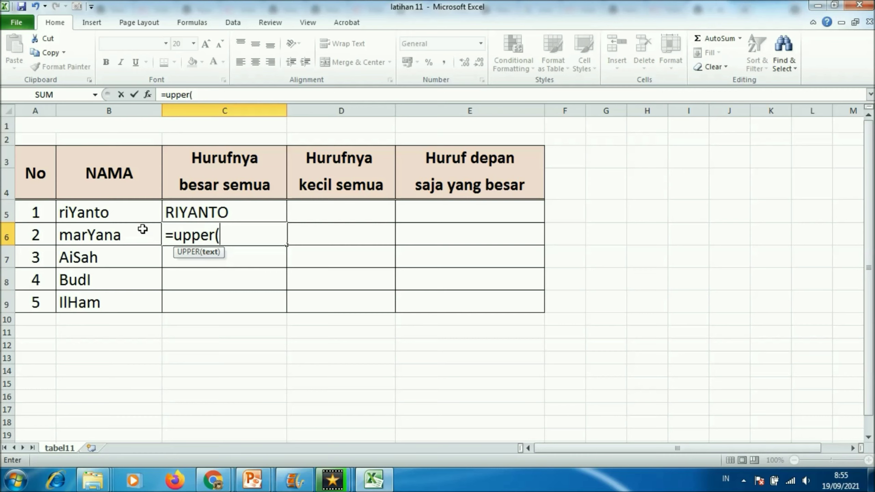
Complete UPPER formulas in C6 and C7 on B6 and B7, showing MARYANA and AISAH
click(135, 233)
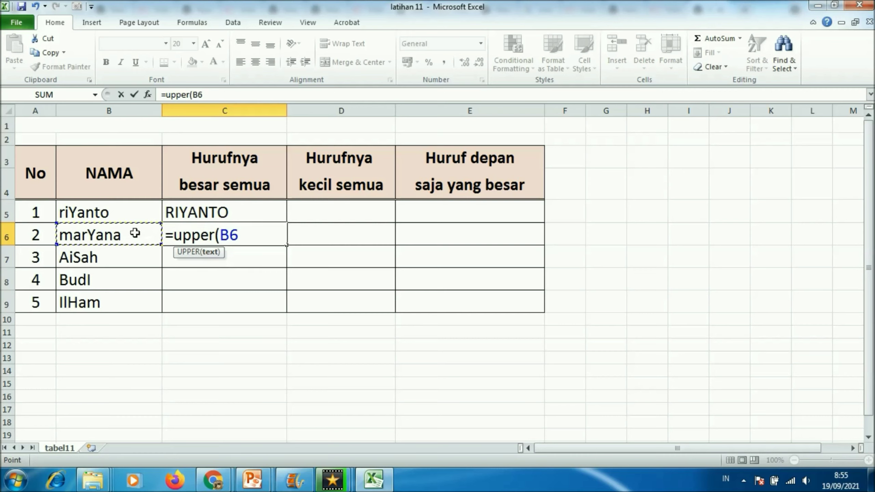
text())
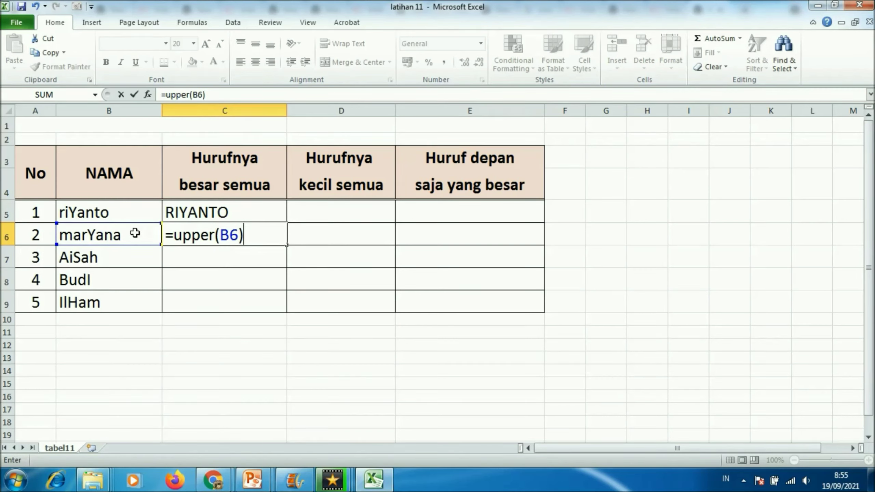
key(Return)
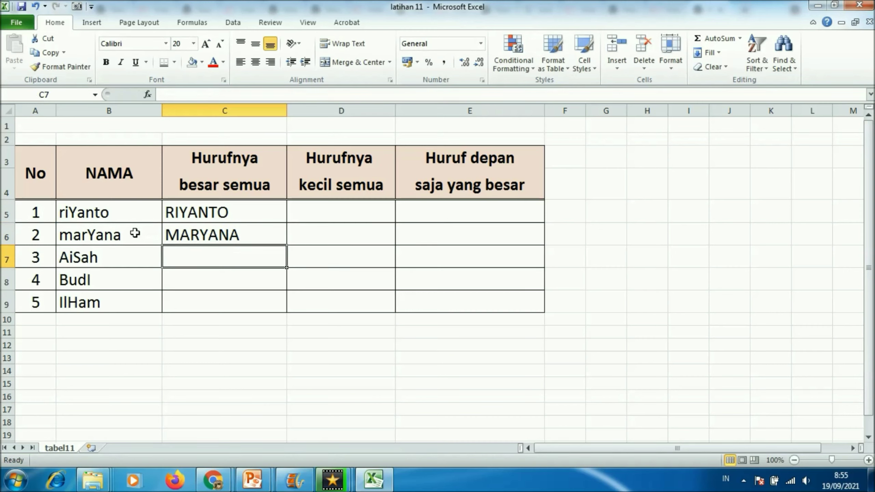
text(=)
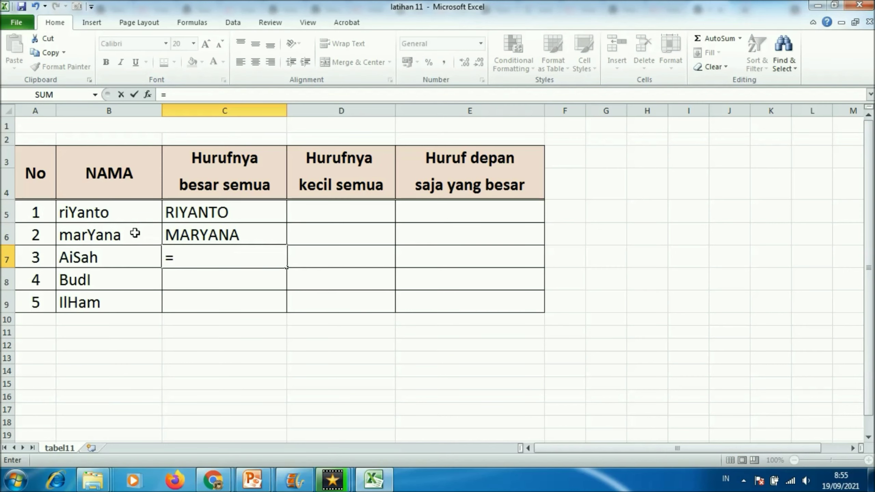
text(u)
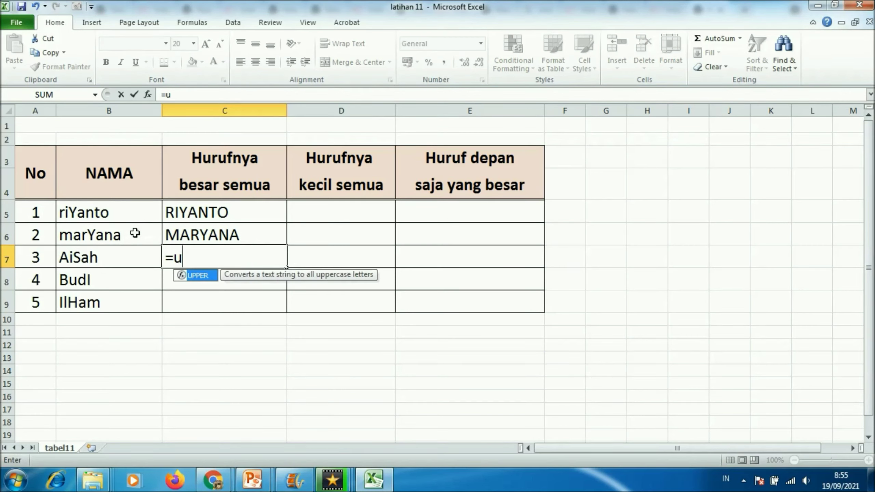
text(pper)
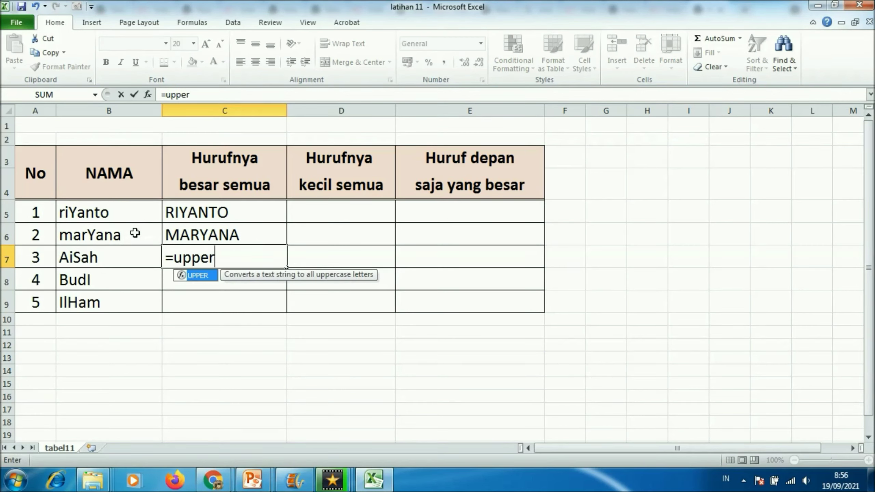
text(()
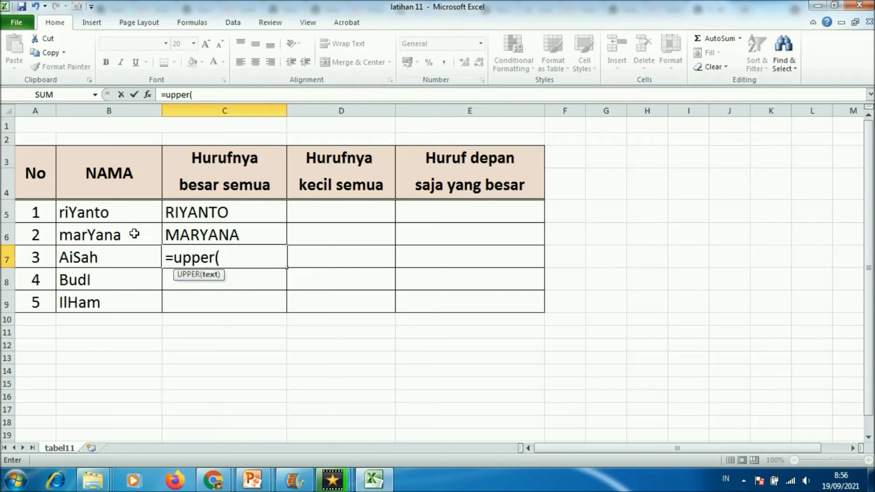
click(115, 256)
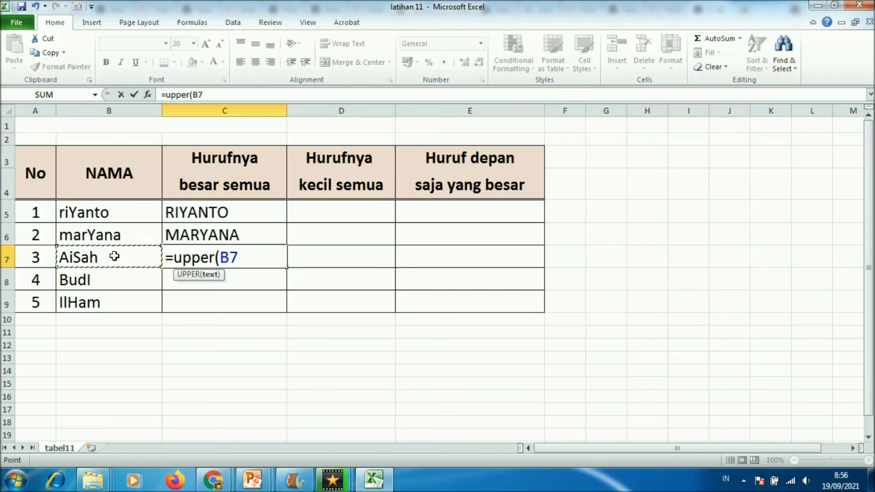
text())
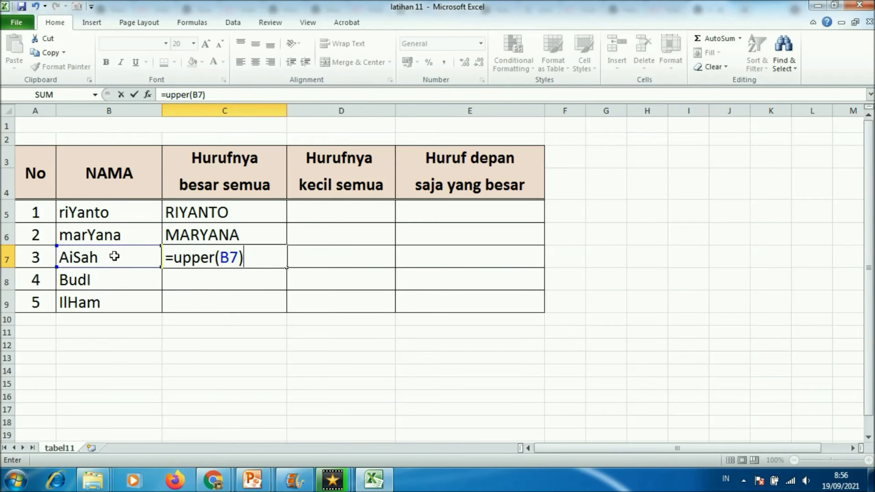
key(Return)
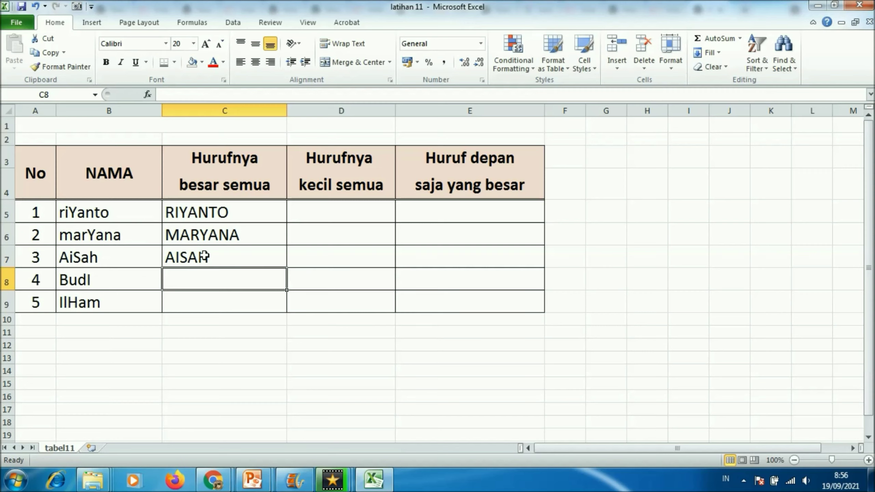
click(205, 255)
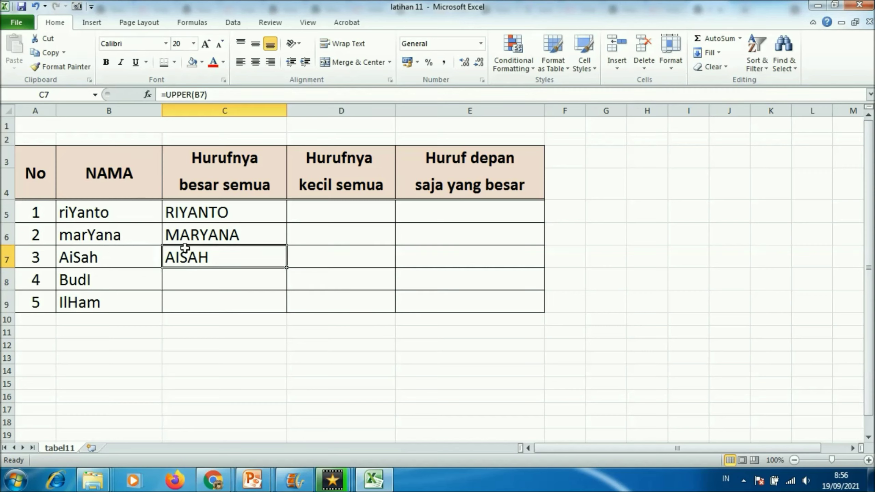
Copy the UPPER formula from C7 into C8:C9 so they show BUDI and ILHAM
right_click(189, 261)
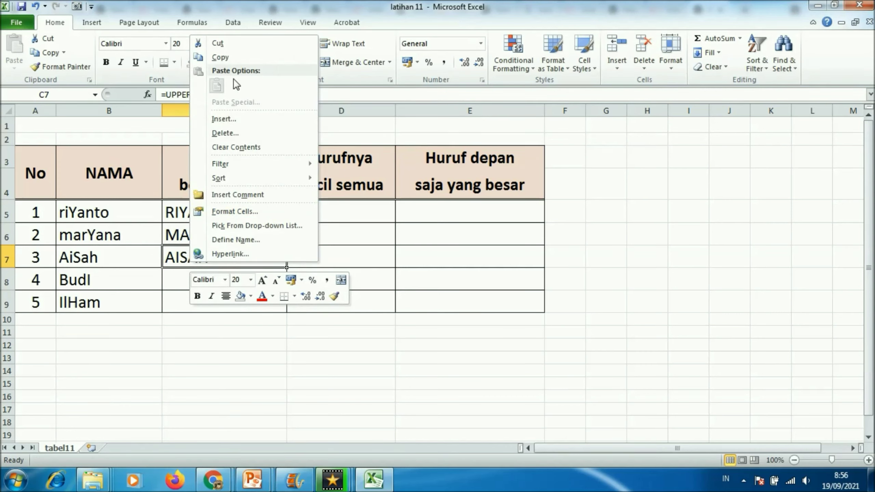
click(222, 57)
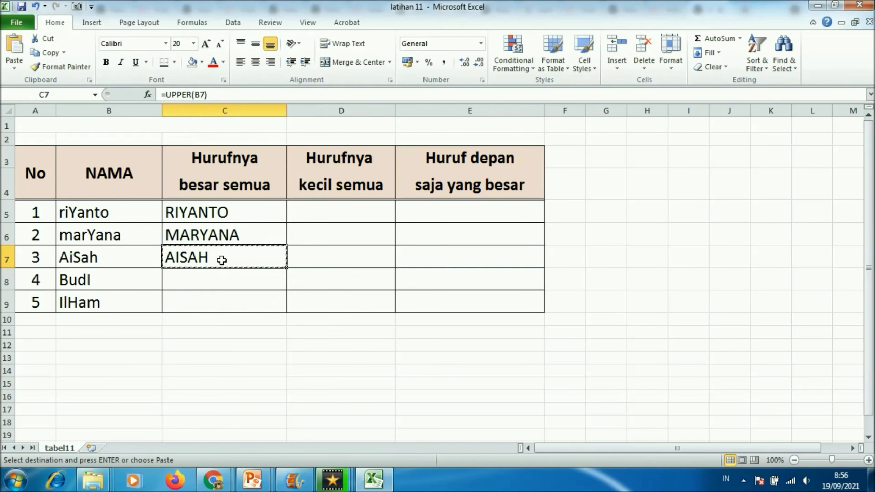
drag(220, 276, 220, 299)
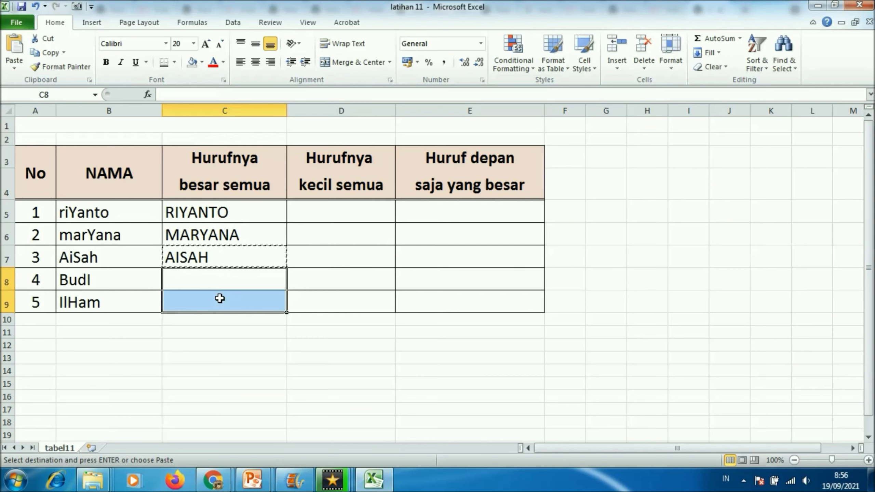
right_click(219, 298)
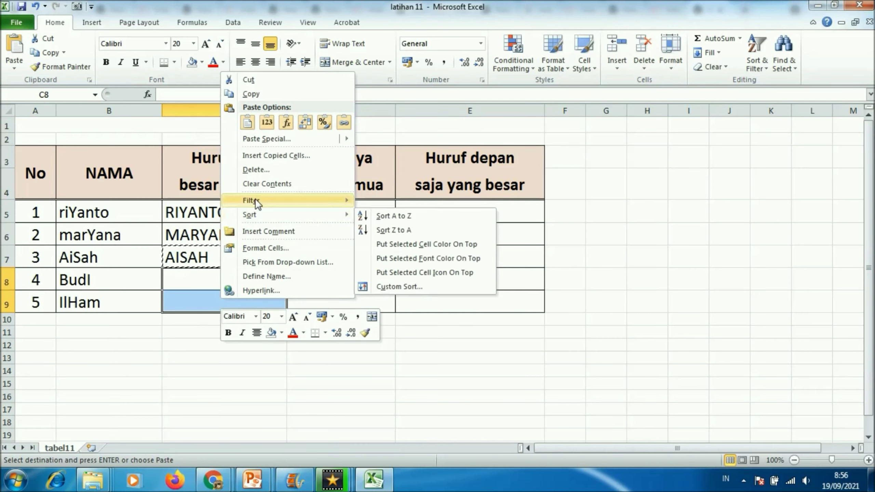
click(247, 123)
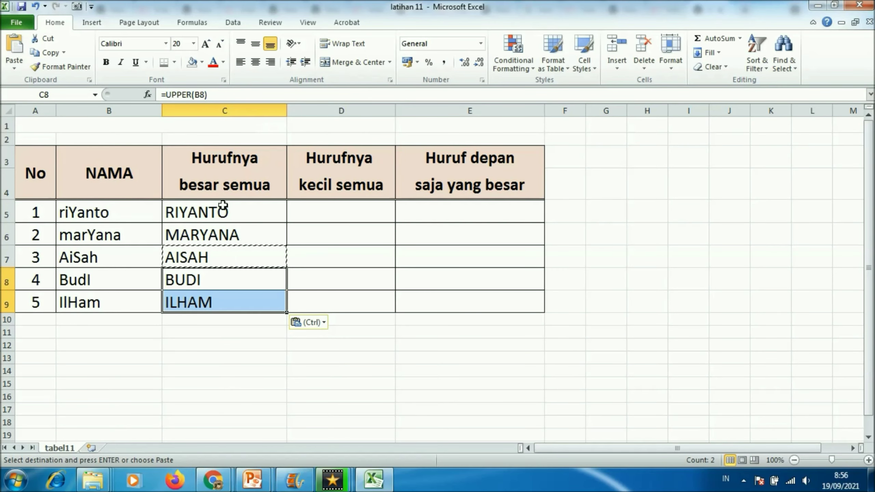
drag(222, 211, 225, 298)
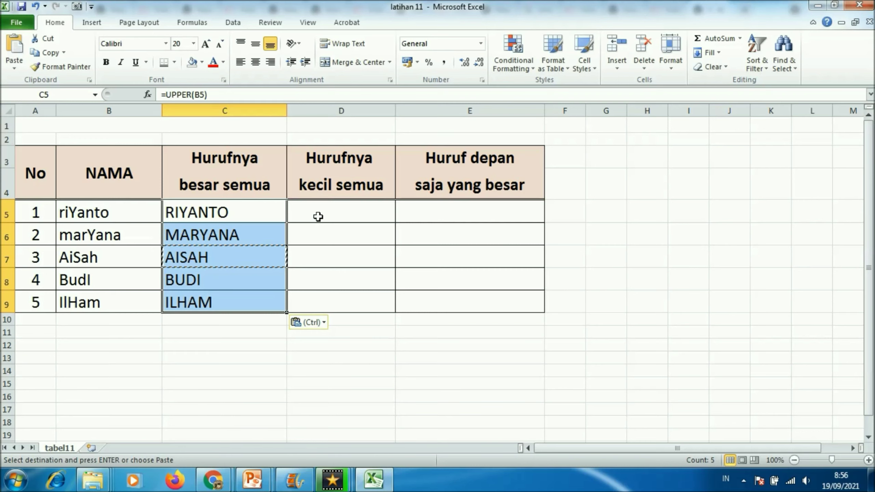
Enter =LOWER(B5) in D5 so it shows riyanto
click(318, 216)
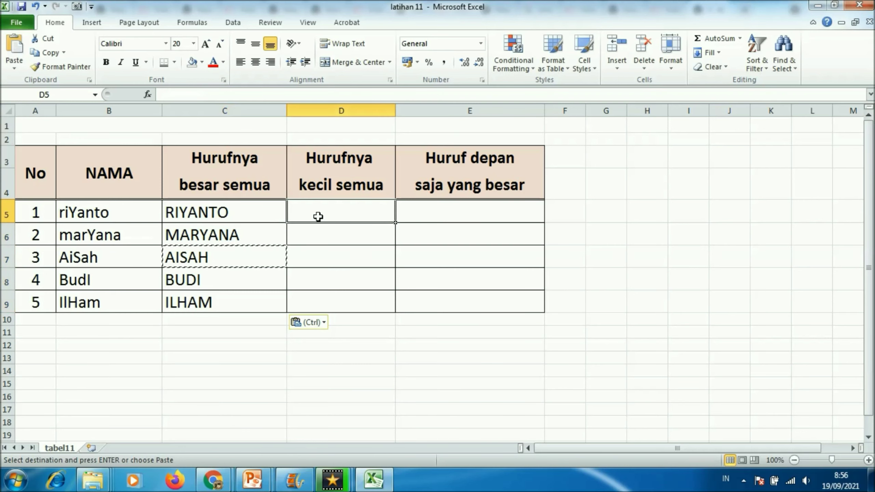
click(261, 217)
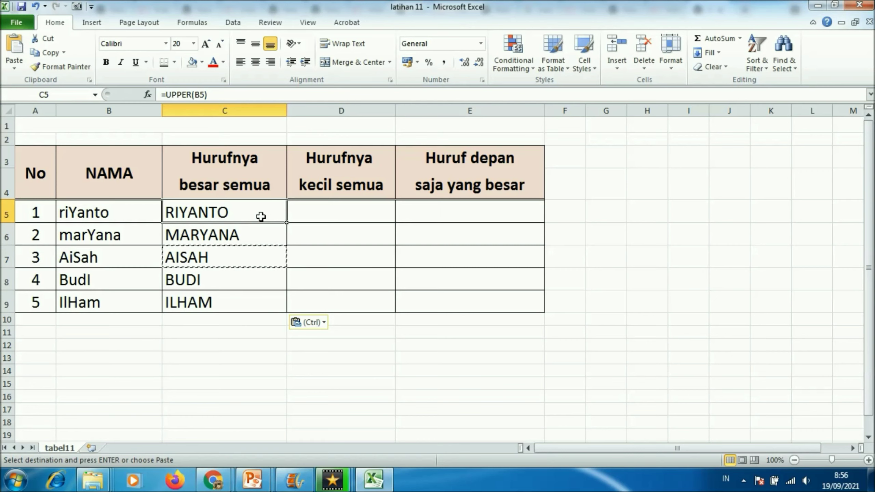
click(311, 214)
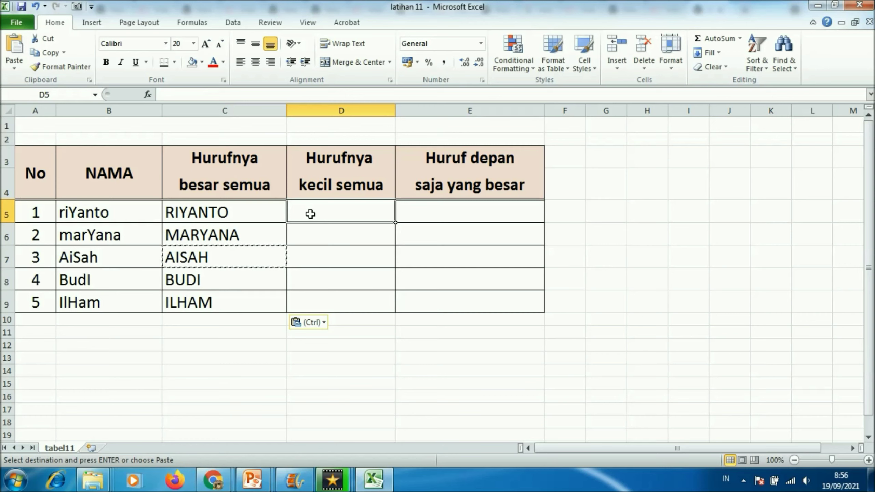
text(=lower()
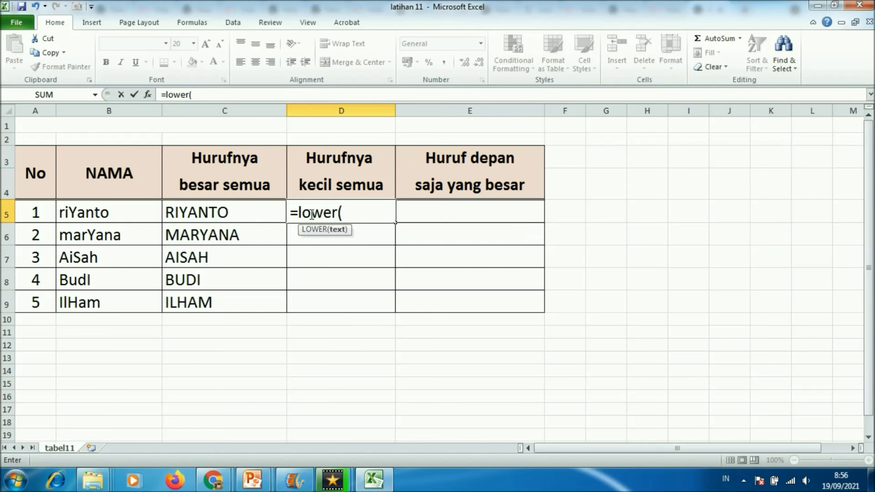
click(132, 213)
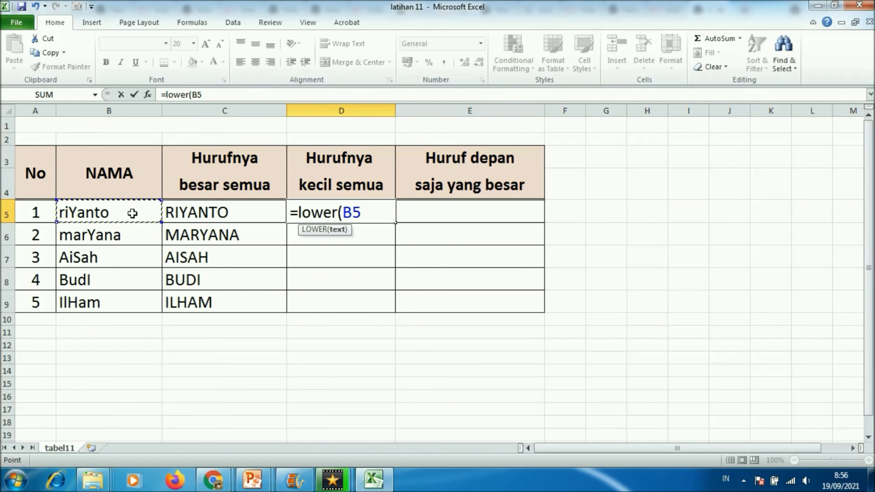
text())
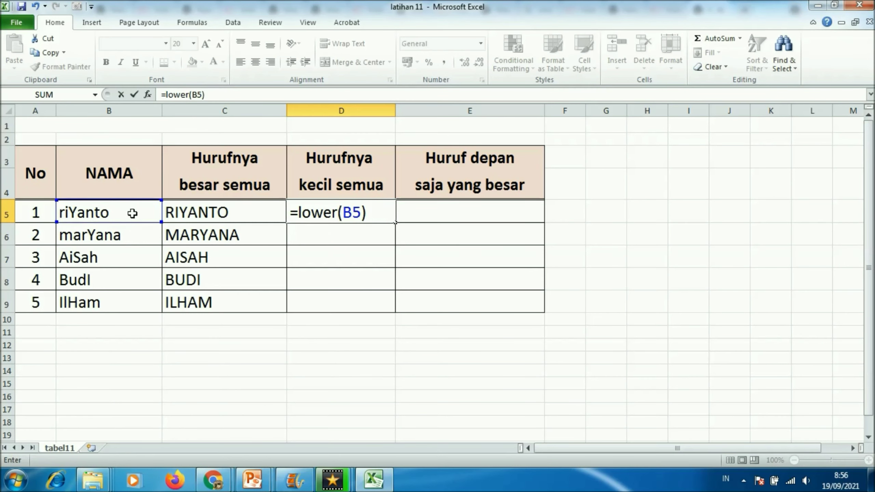
key(Return)
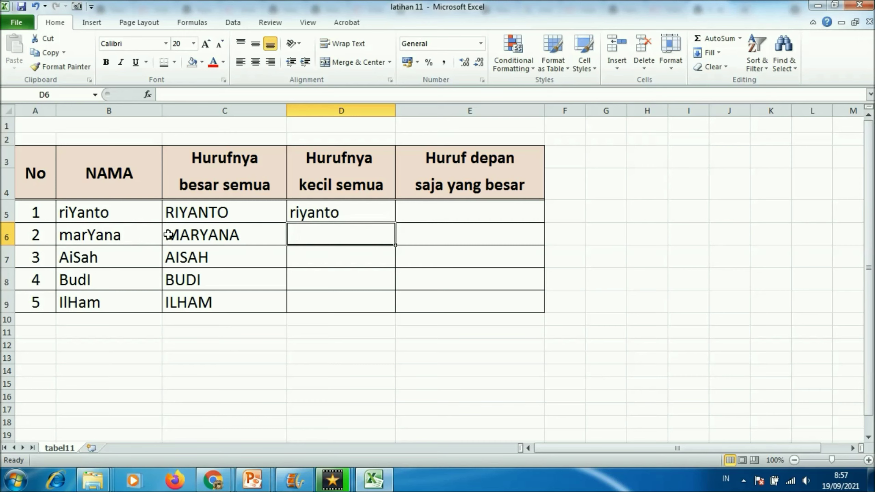
Add LOWER formulas in D6 and D7 on B6 and B7, showing maryana and aisah
text(=lower)
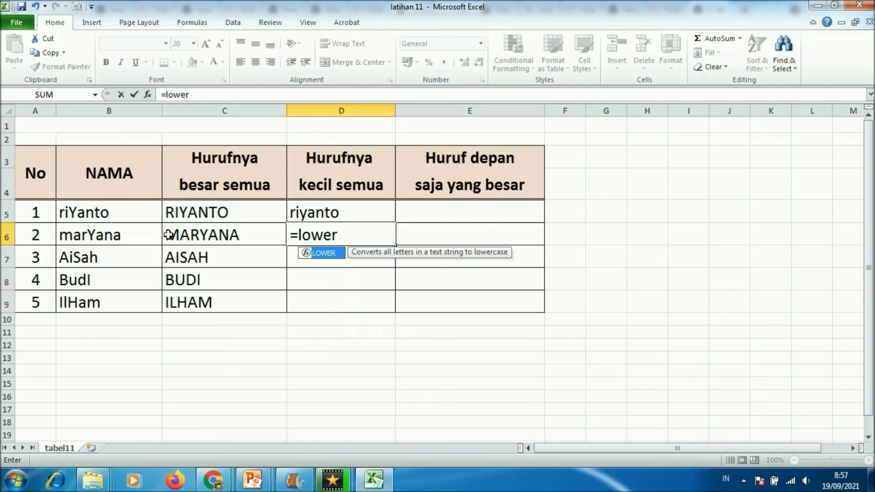
text(()
click(129, 236)
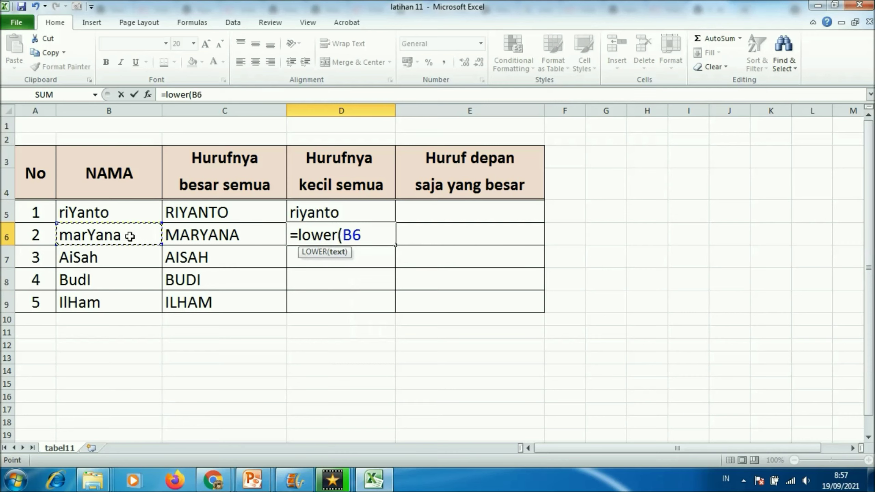
text())
key(Return)
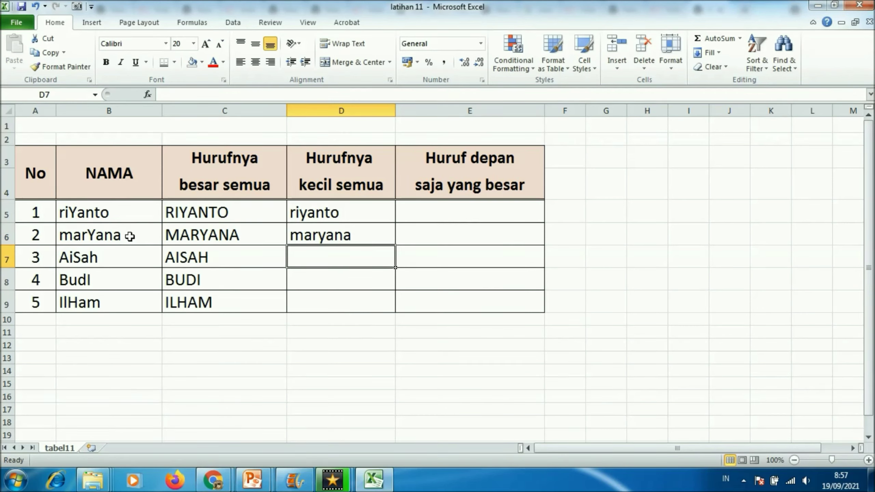
text(=lower)
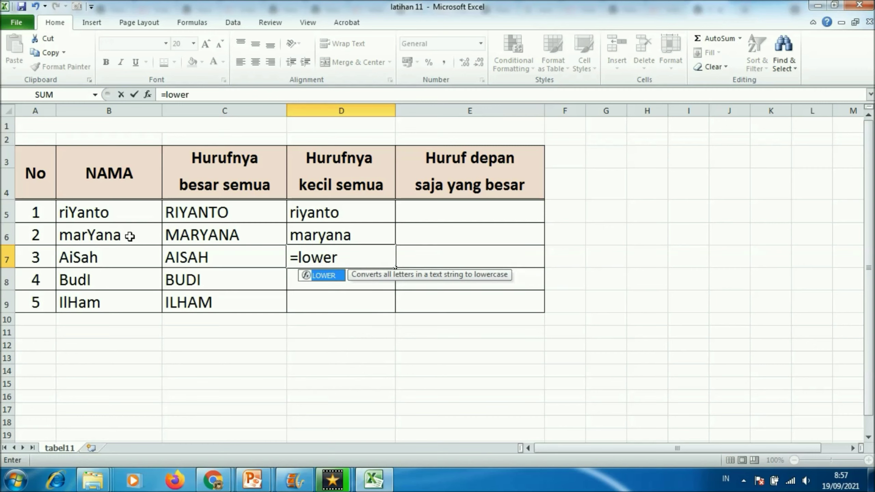
text(()
click(67, 260)
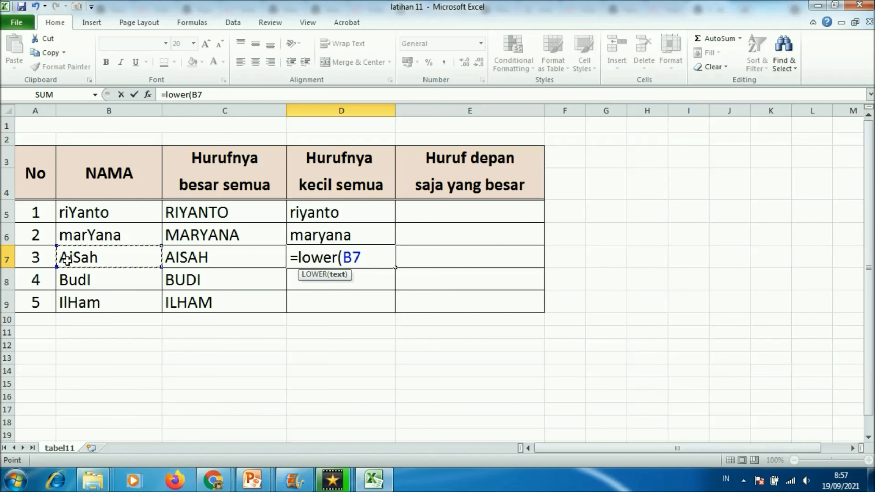
text())
key(Return)
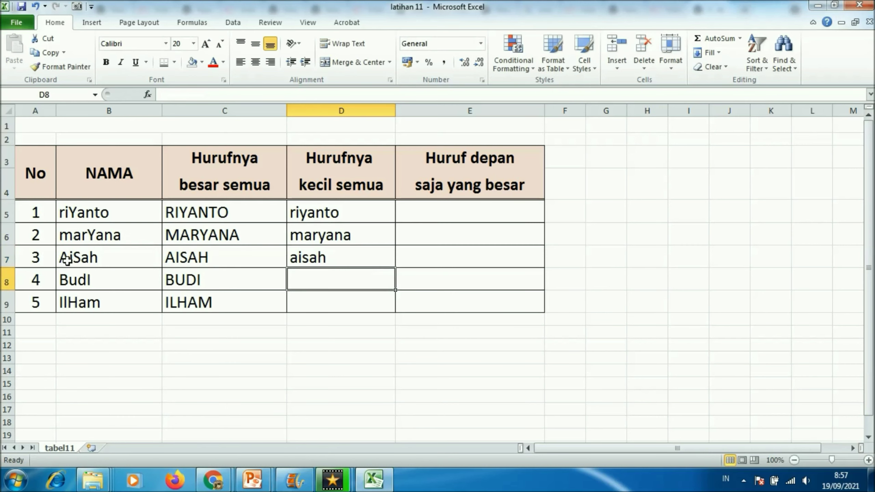
Copy the LOWER formula from D7 into D8:D9 so they show budi and ilham
click(345, 260)
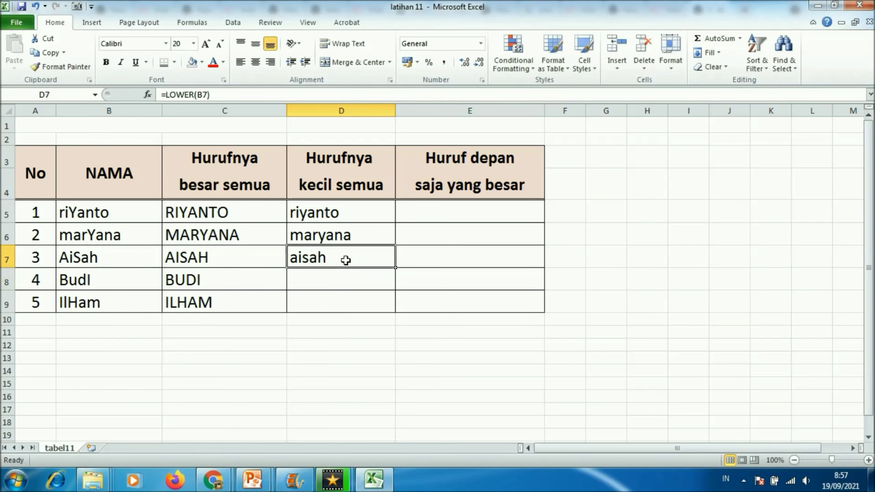
right_click(345, 260)
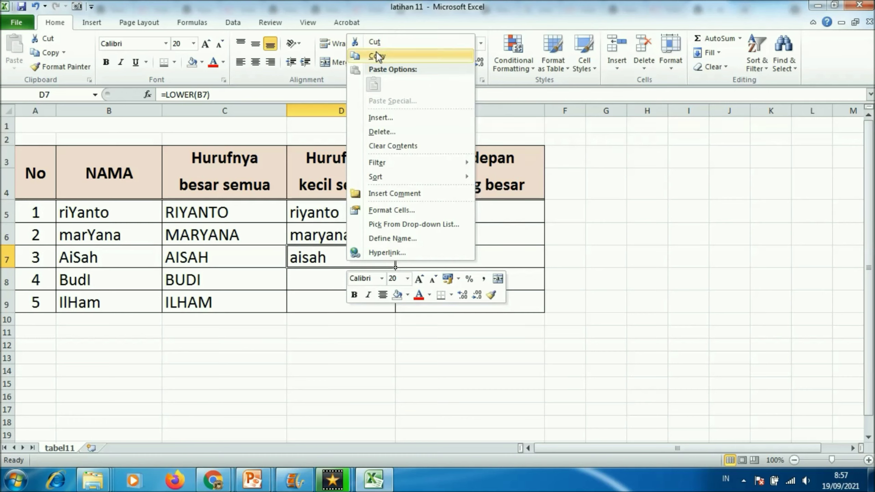
click(374, 56)
drag(332, 276, 330, 297)
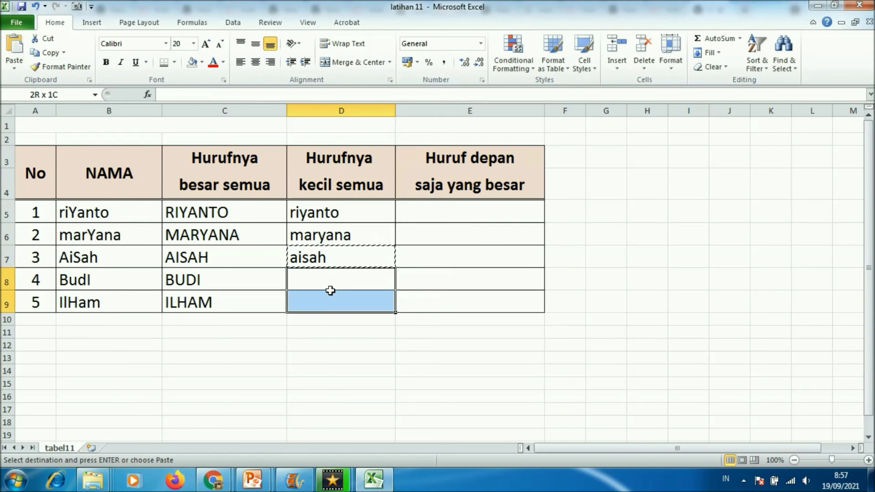
right_click(330, 297)
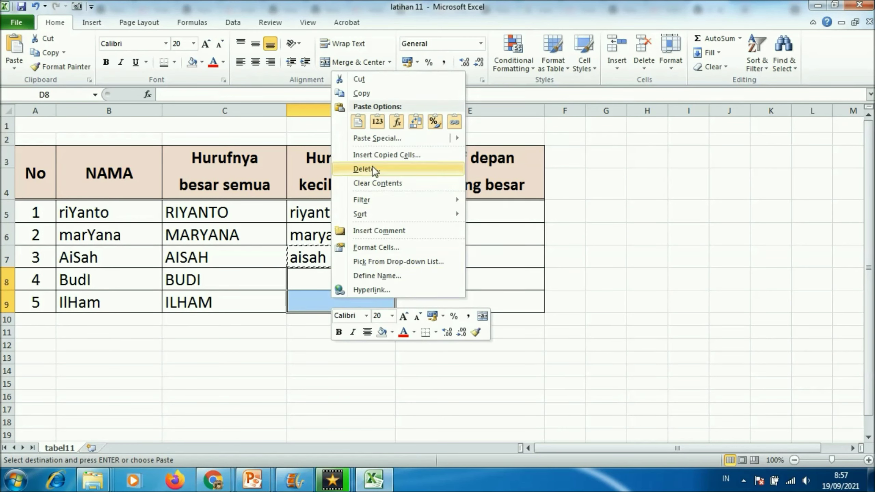
click(358, 122)
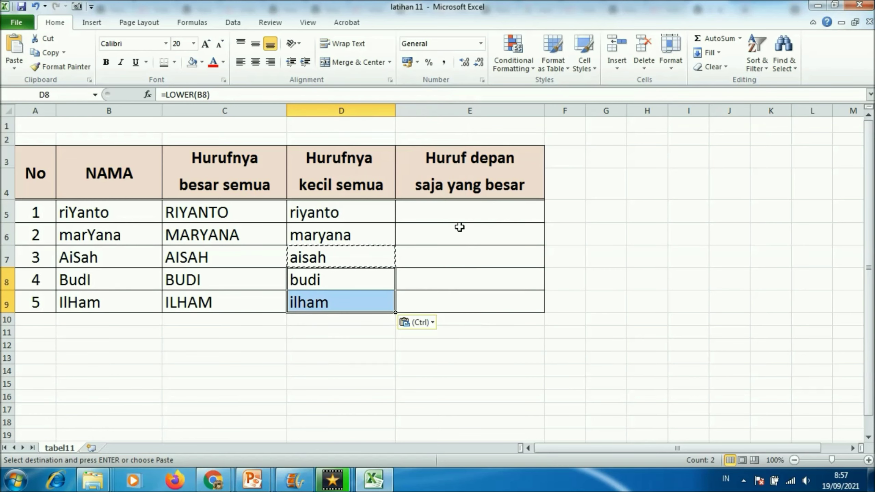
click(461, 213)
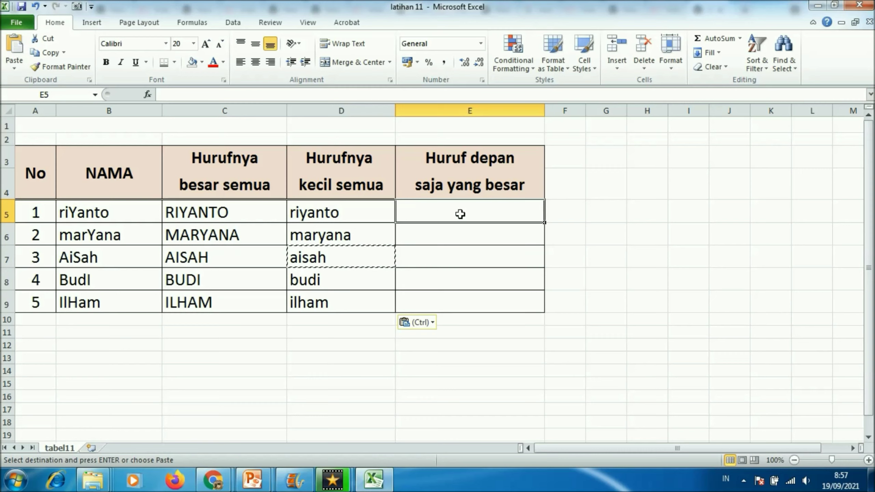
Enter =PROPER(B5) in E5 so it shows Riyanto
text(=)
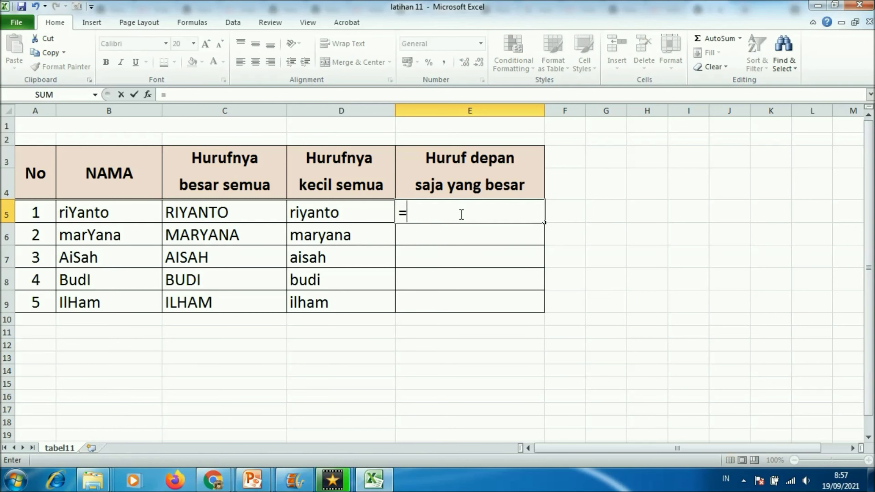
text(p)
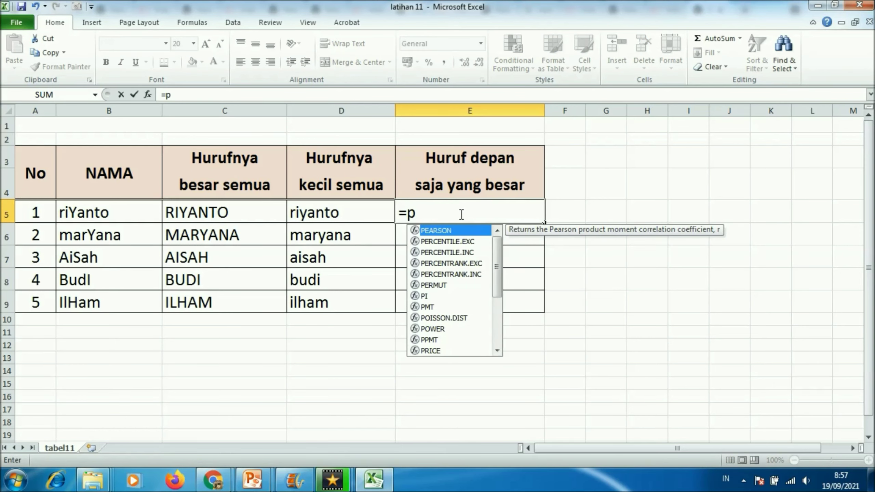
text(rop)
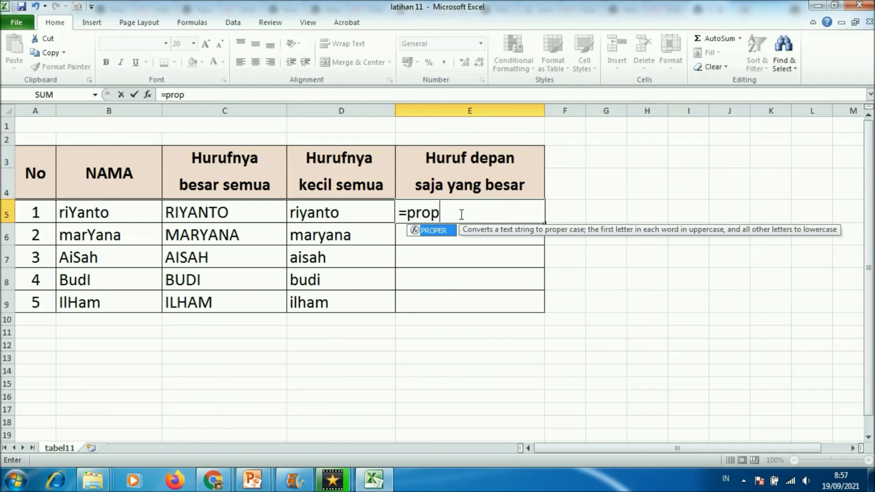
text(r)
key(BackSpace)
text(er)
text(()
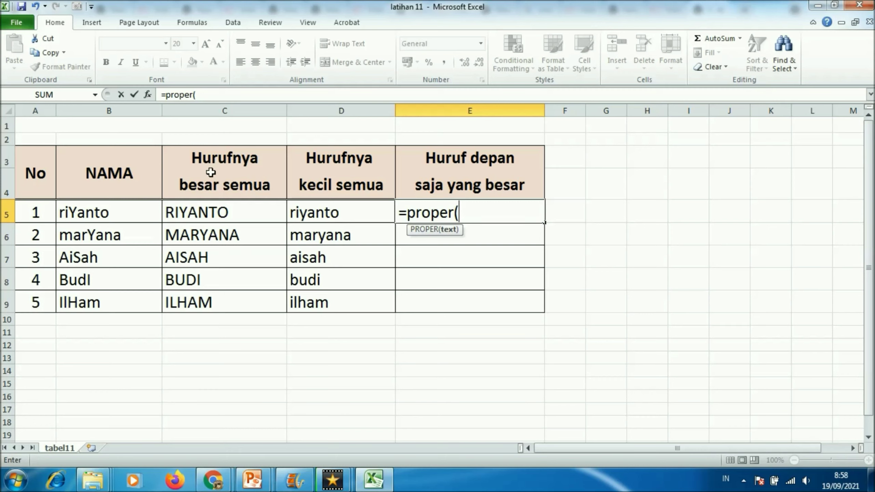
click(143, 214)
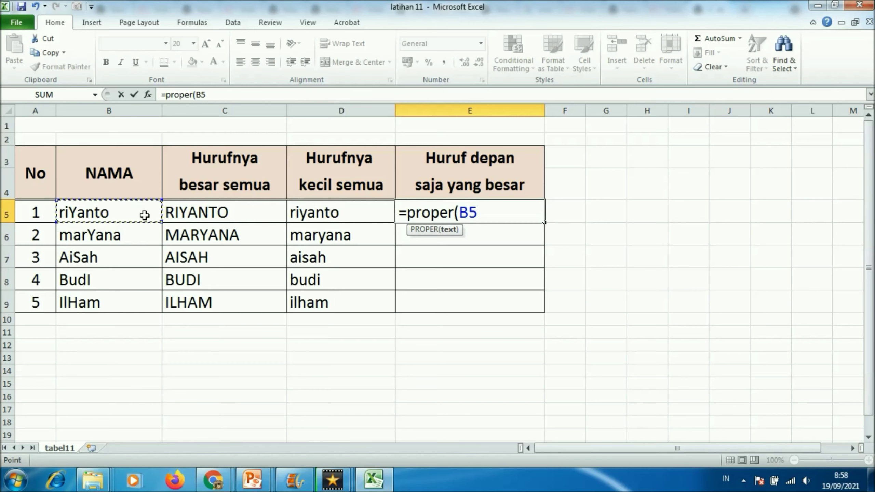
text())
key(Return)
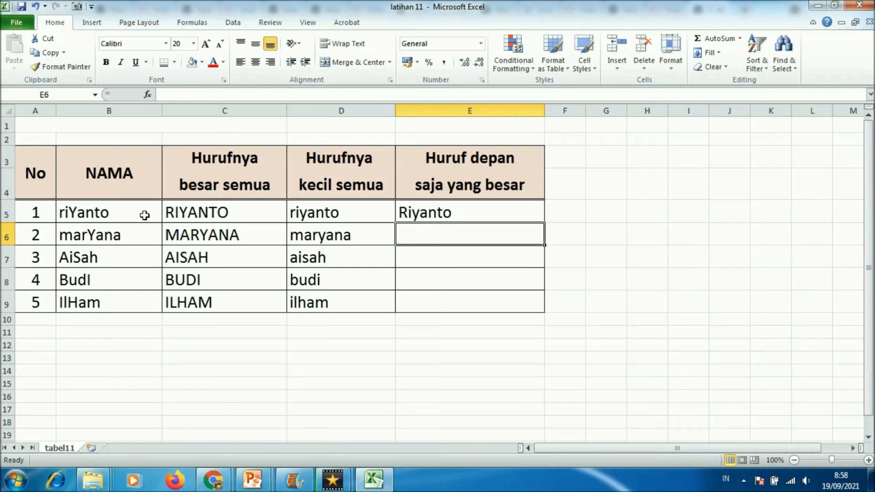
Add PROPER formulas in E6 and E7 on B6 and B7, showing Maryana and Aisah
text(=p)
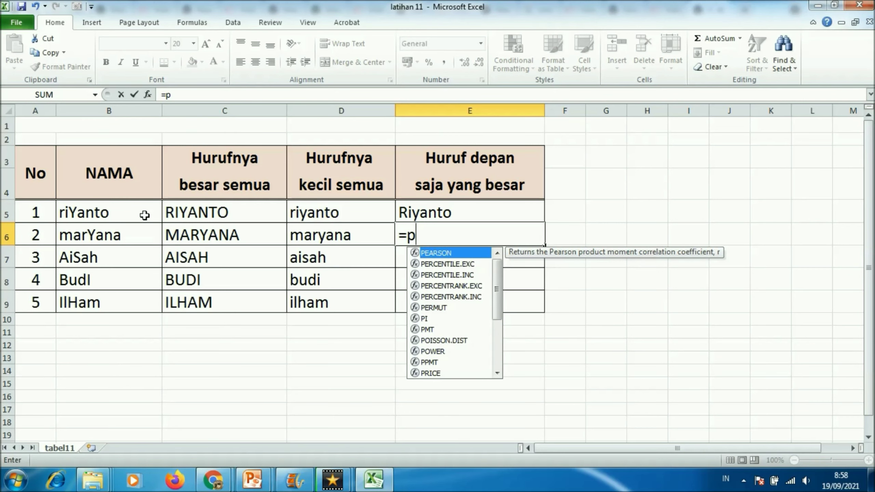
text(roper)
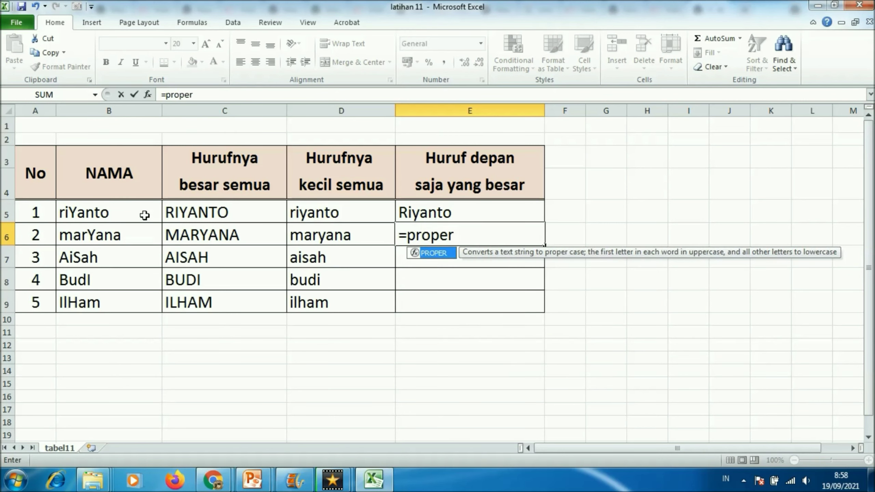
text(()
click(69, 237)
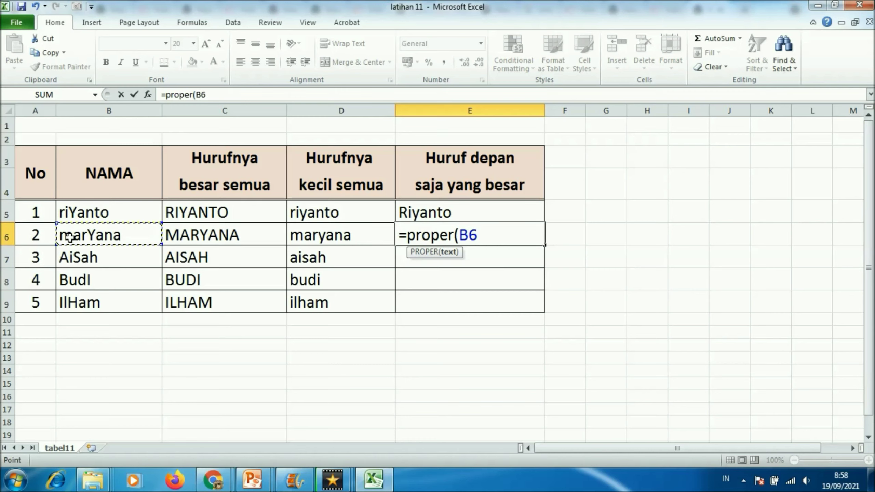
text())
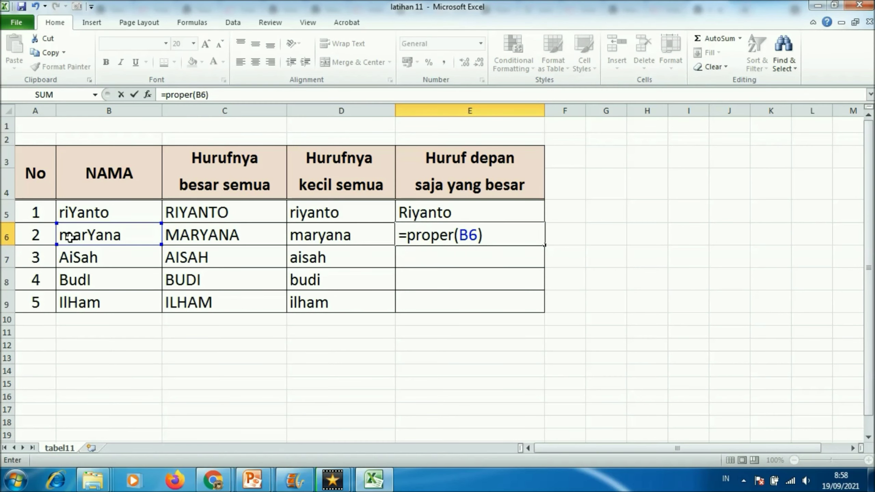
key(Return)
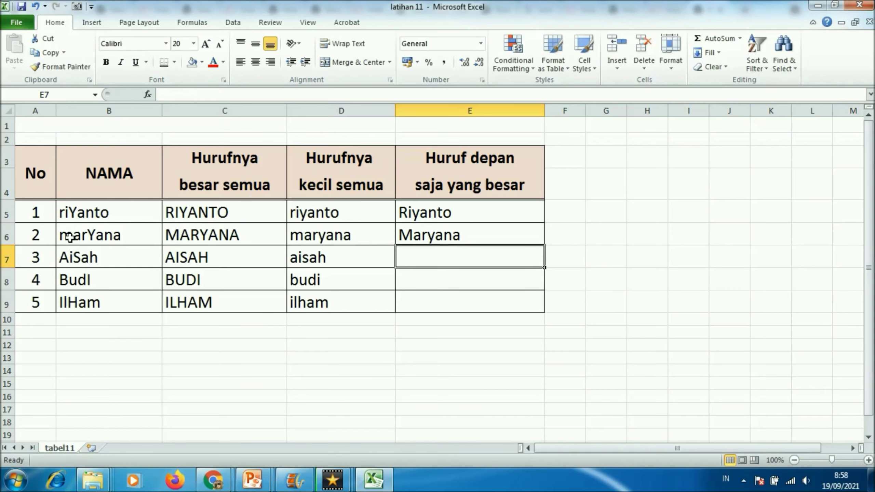
text(=proper()
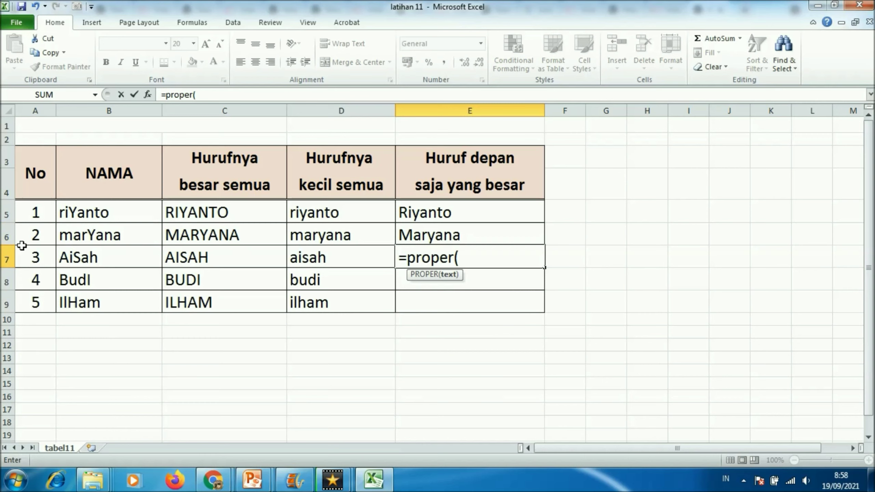
click(94, 260)
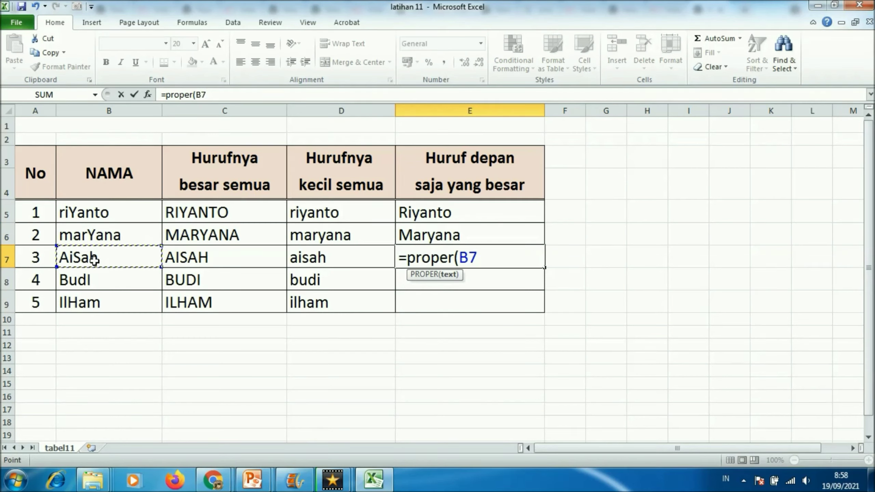
text())
key(Return)
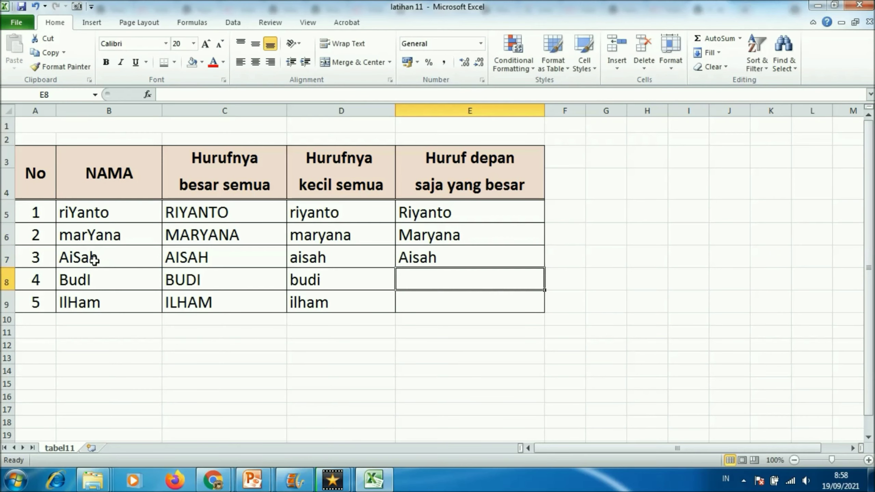
Copy the PROPER formula from E7 into E8:E9 so they show Budi and Ilham
right_click(441, 250)
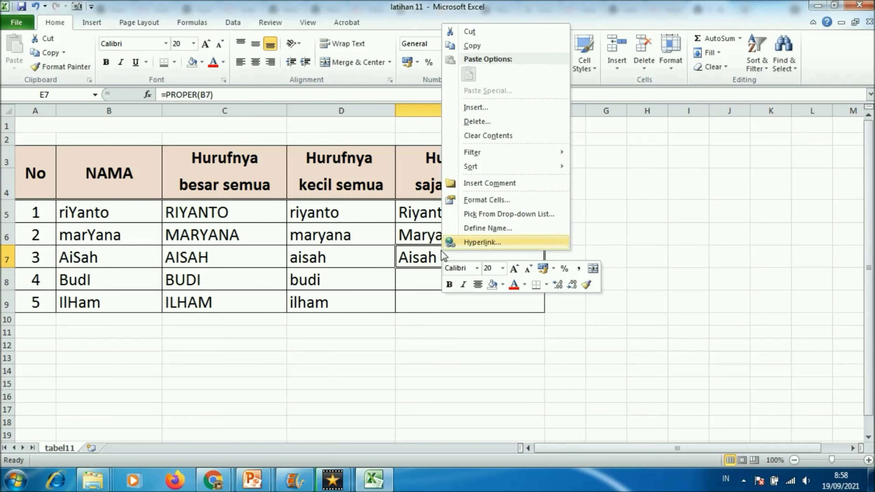
click(480, 45)
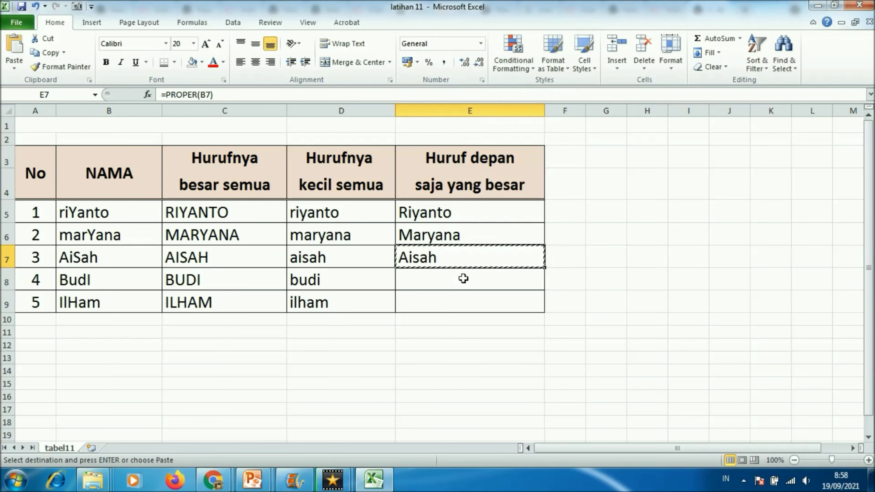
drag(461, 278, 462, 301)
right_click(463, 300)
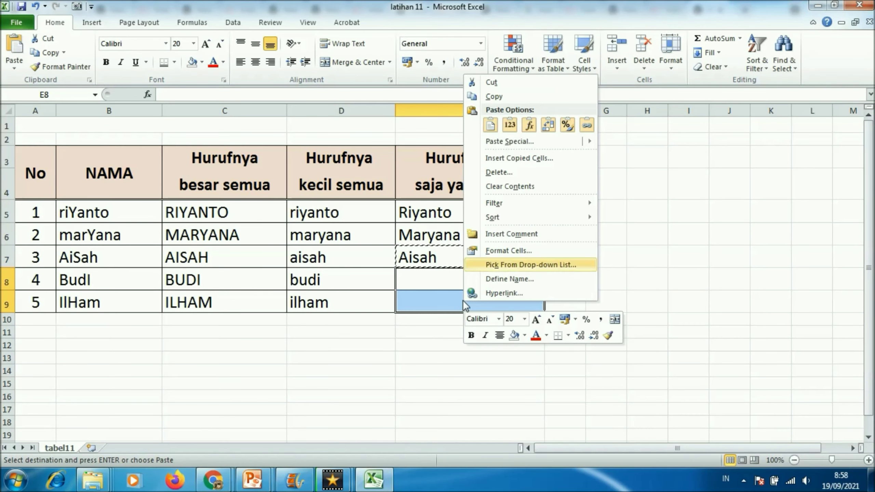
click(490, 126)
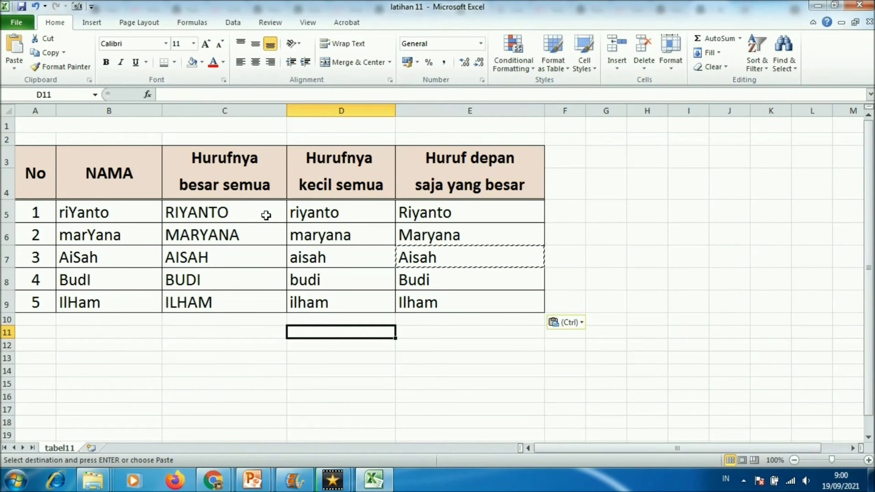
click(266, 215)
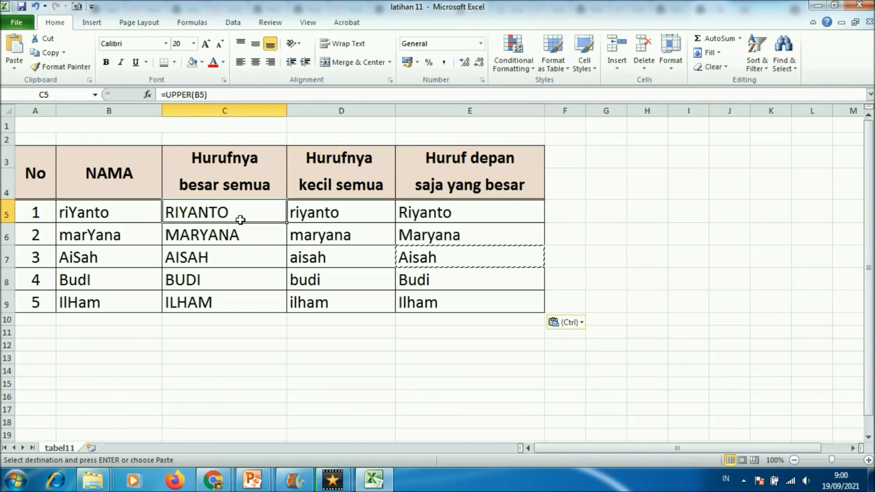
click(327, 219)
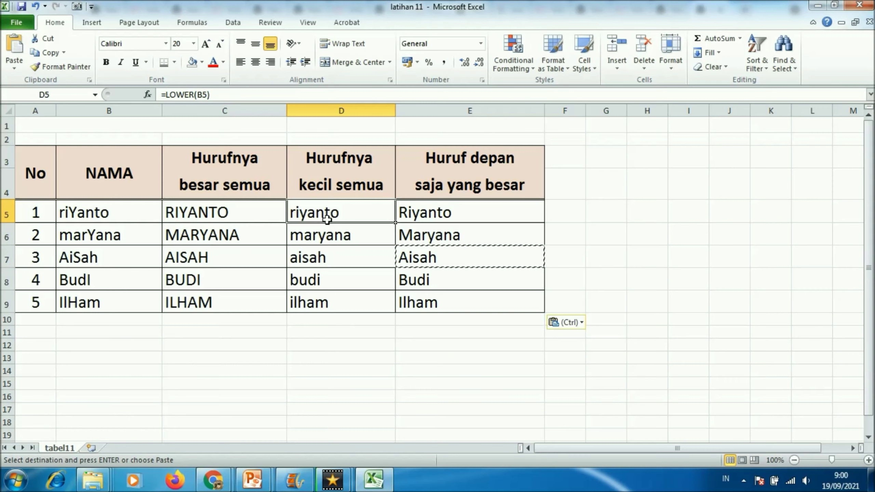
click(453, 212)
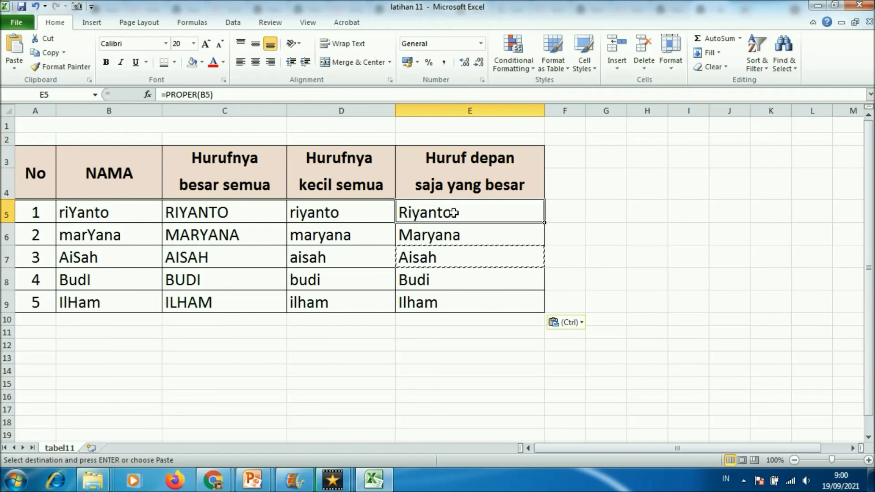